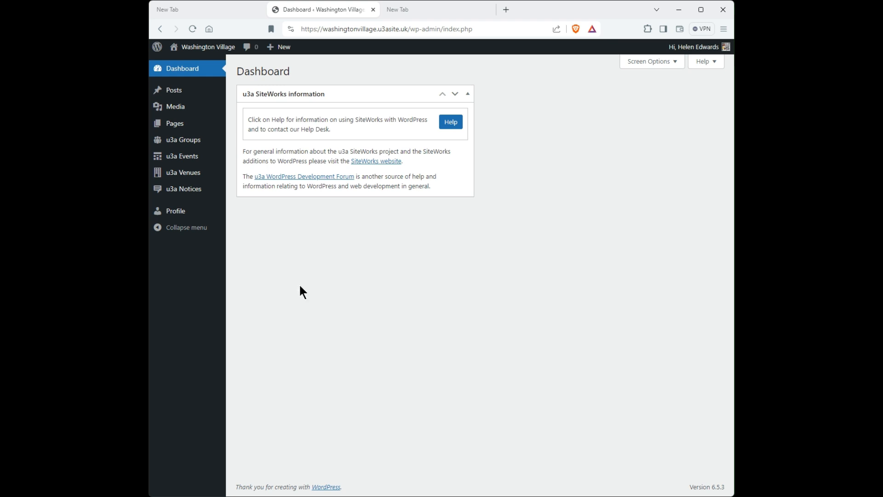
- Create a new u3a event and title it "Australian Damper"
mouse_move(284, 51)
mouse_move(178, 161)
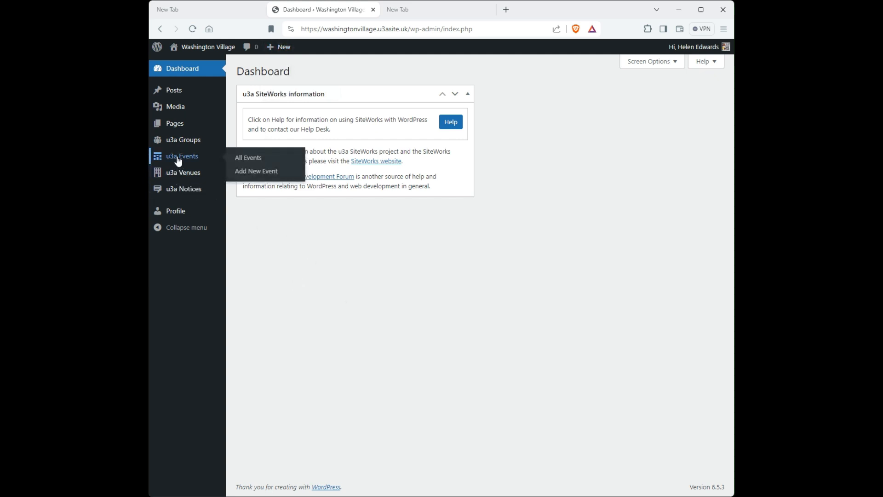
left_click(249, 173)
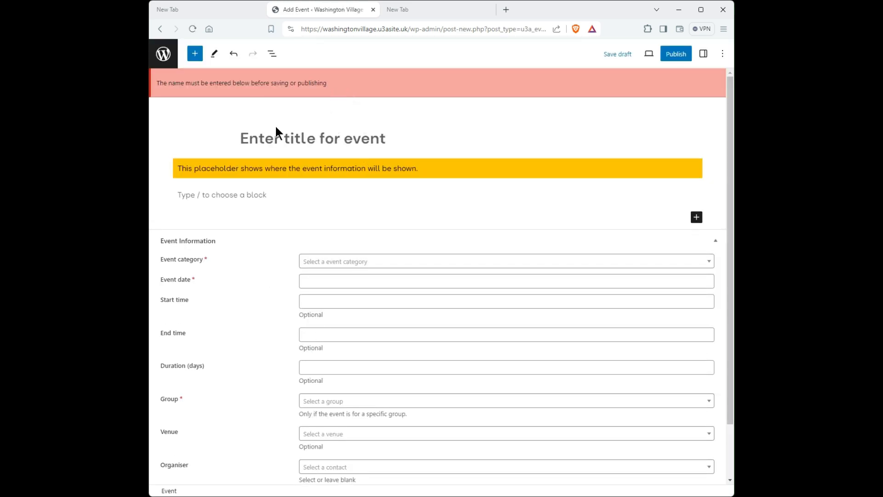
left_click(243, 140)
type("Aust")
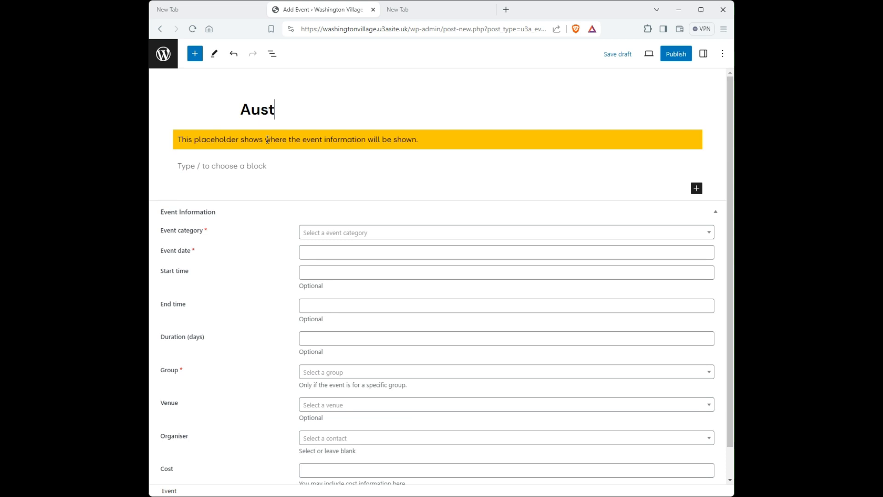
type("ralian Dampet")
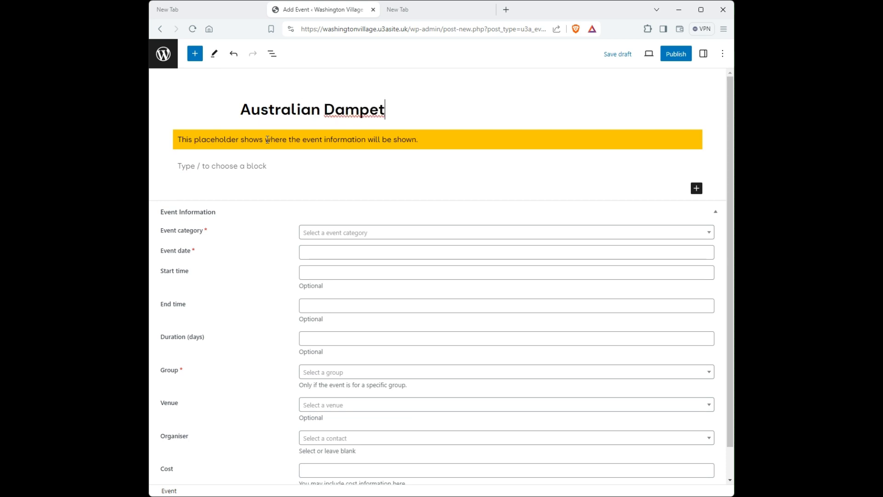
key("BackSpace")
type("r")
- Paste the paragraph describing the Australian Damper video and discussion session into the event body below the placeholder
left_click(201, 166)
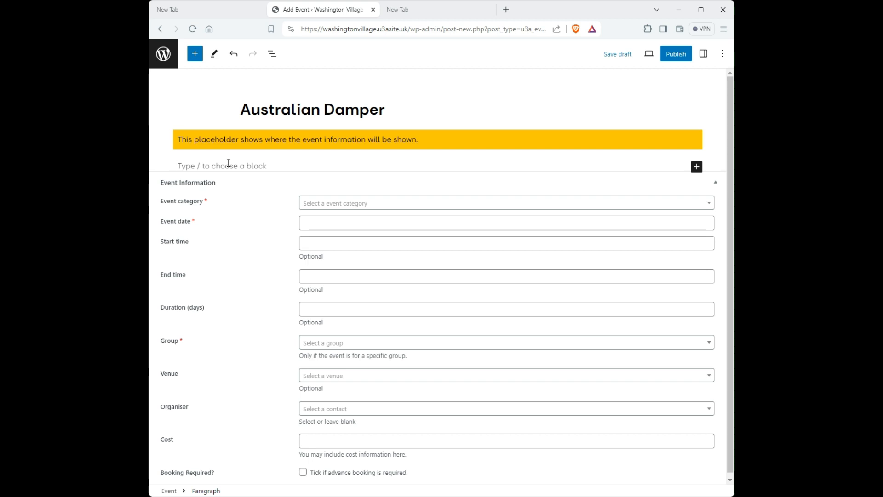
type("In this session we will look at creating Australian Damper – and outdoorsy rough and ready bread. It’s not a \"live\" activity, instead we will gather at the group leader’s home and watch some videos about it and follow on with a discussion.")
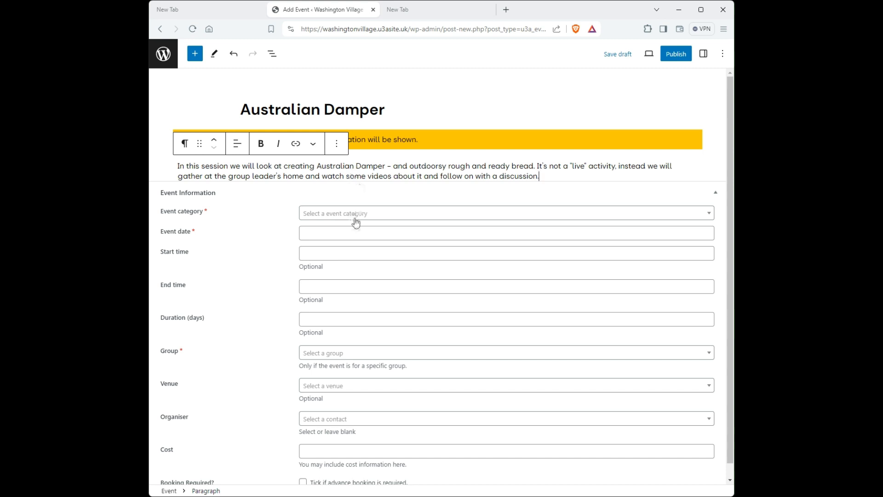
scroll(357, 225, "down", 1)
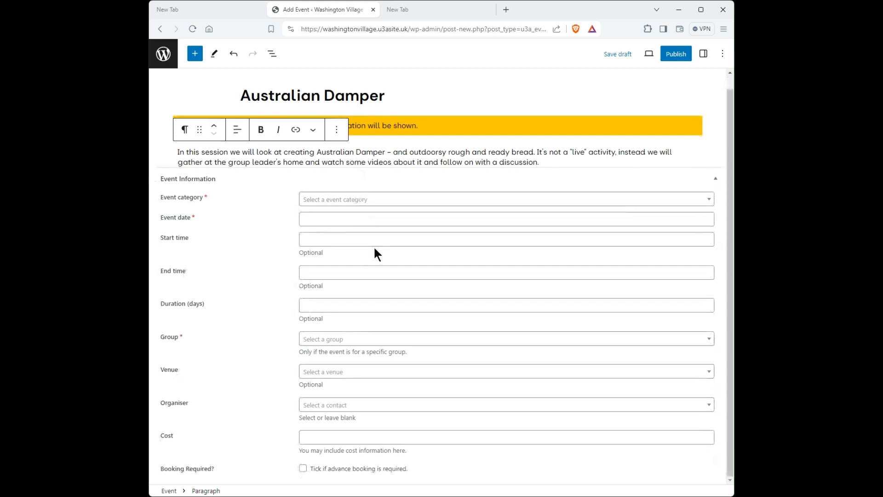
left_click(392, 248)
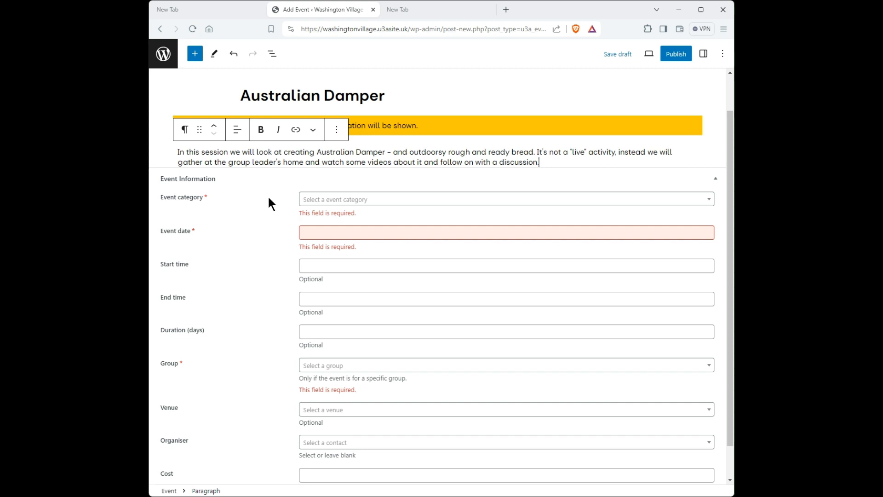
- Set the event category to Group meeting and the event date to 2024-06-28
left_click(321, 200)
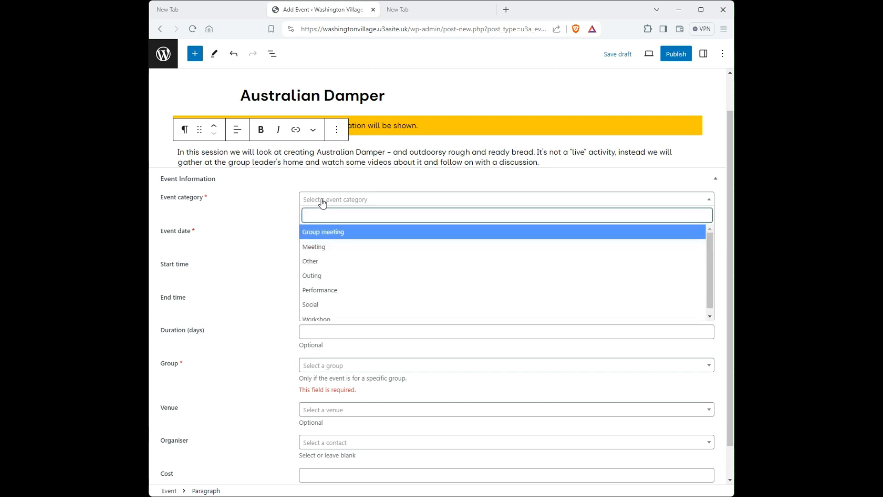
left_click(325, 233)
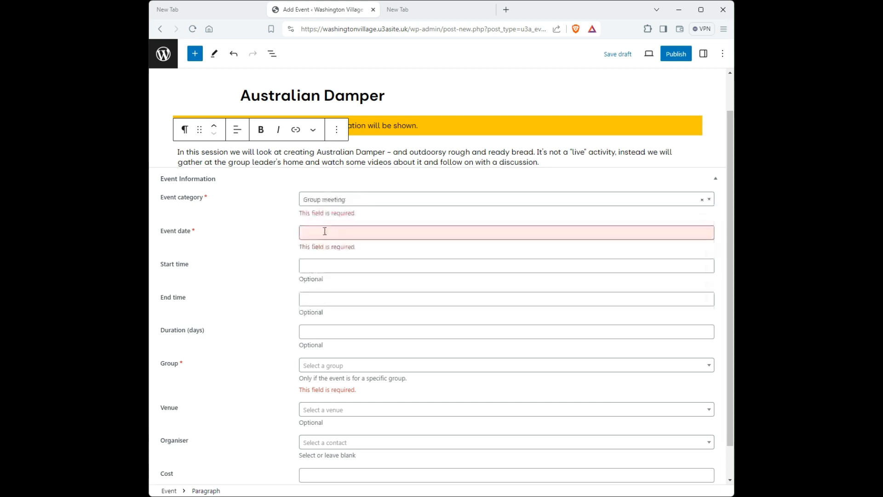
left_click(305, 232)
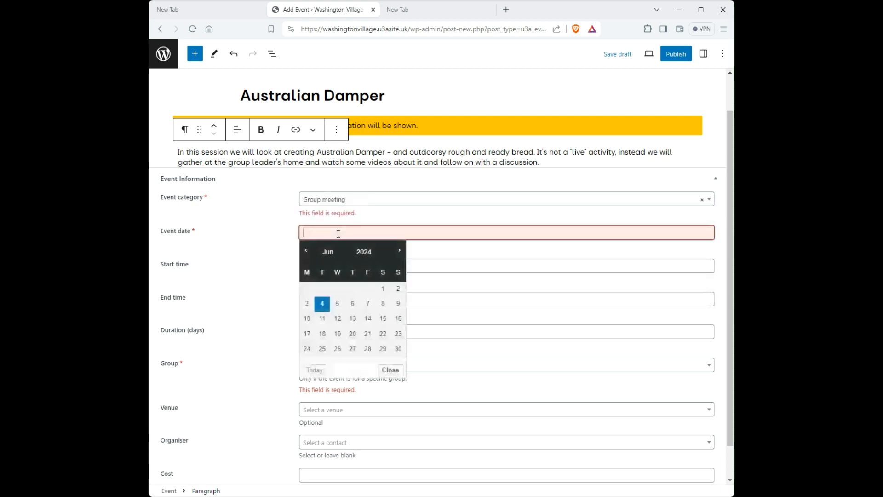
left_click(368, 349)
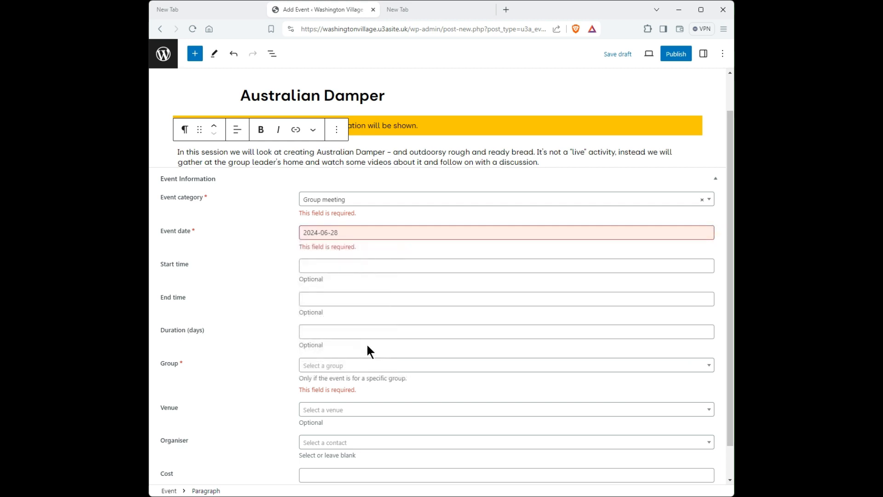
- Set the event's start time to 14:00
left_click(314, 266)
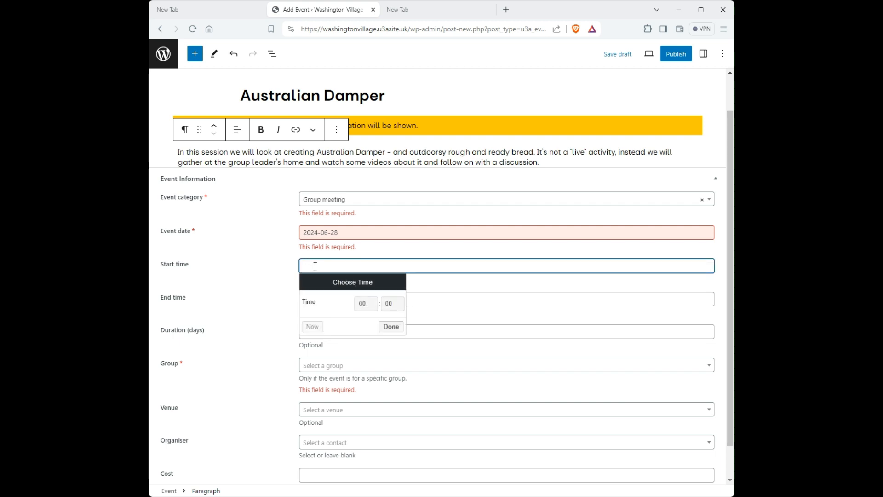
left_click(366, 304)
left_click(359, 426)
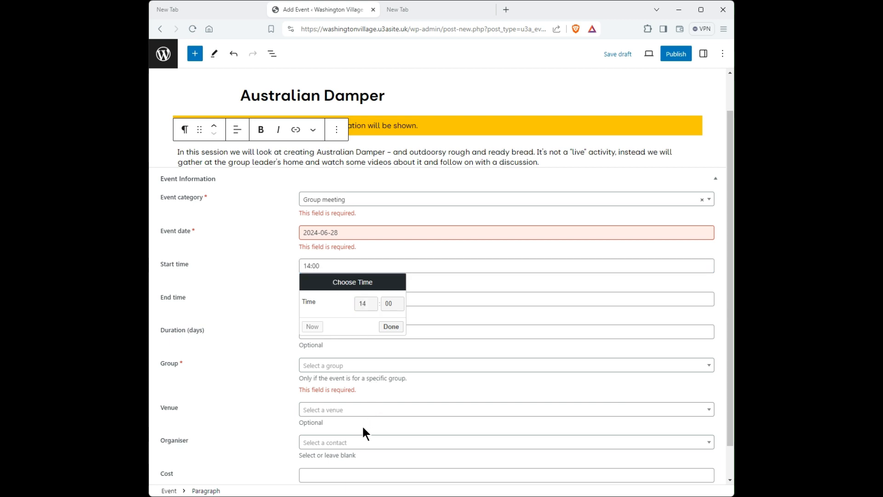
left_click(390, 332)
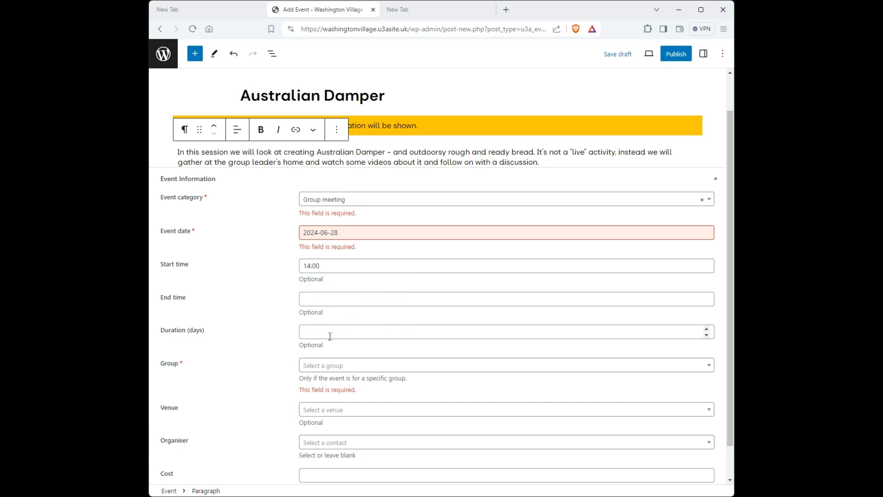
- Assign the event to the group Breadmaking for Beginners (Demo Group) and set the venue to Member's Home
scroll(335, 327, "down", 1)
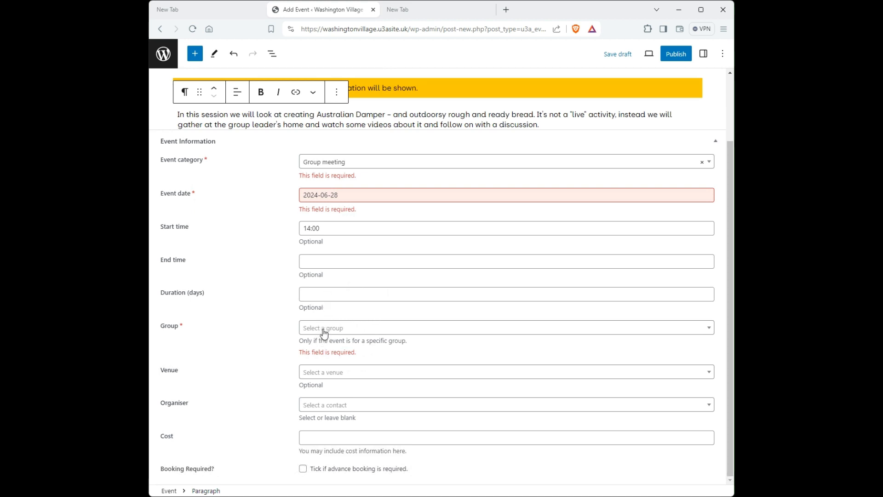
left_click(324, 329)
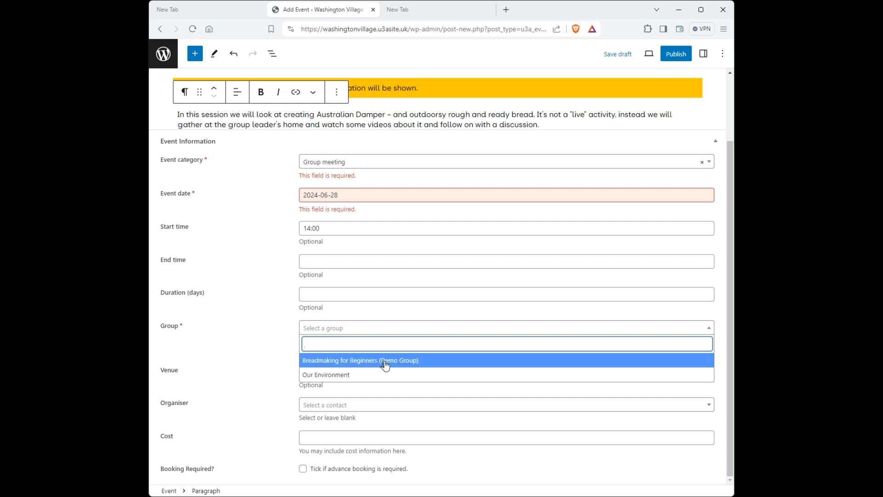
left_click(356, 360)
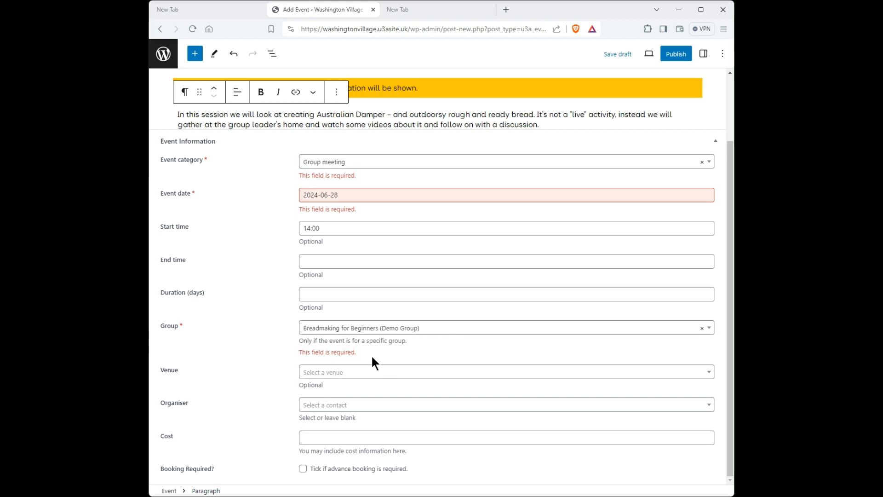
left_click(355, 373)
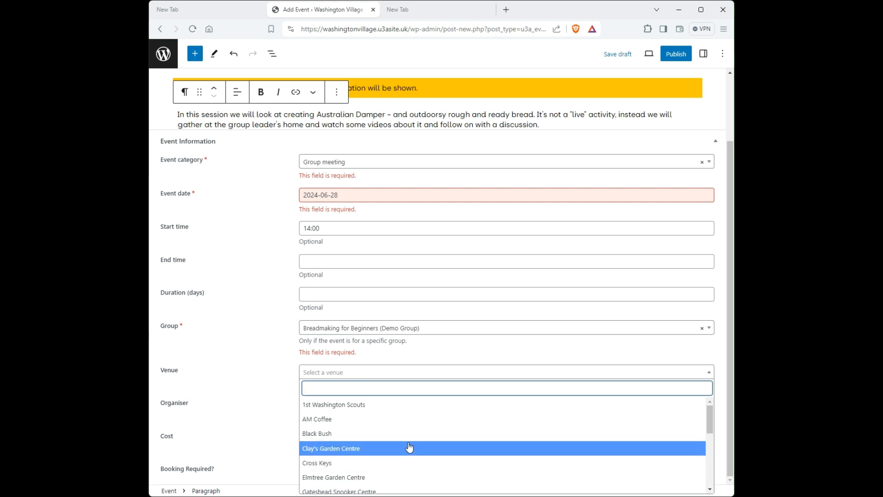
scroll(408, 450, "down", 2)
scroll(410, 438, "down", 2)
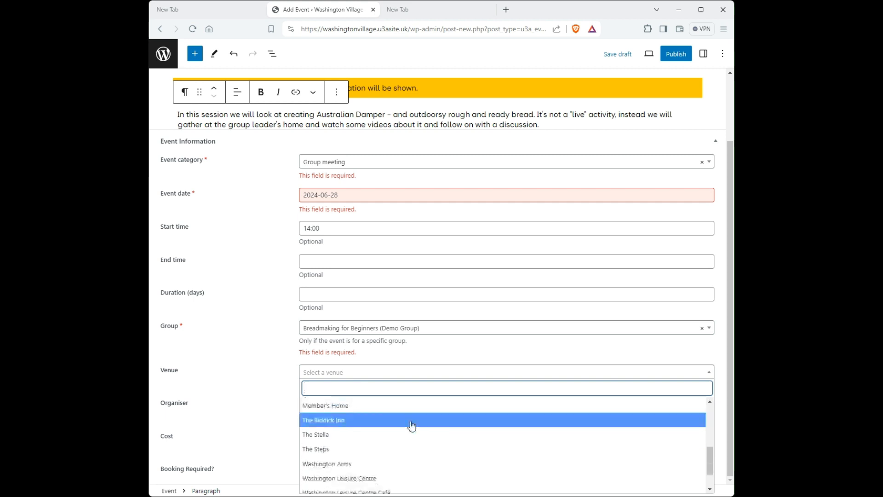
left_click(384, 411)
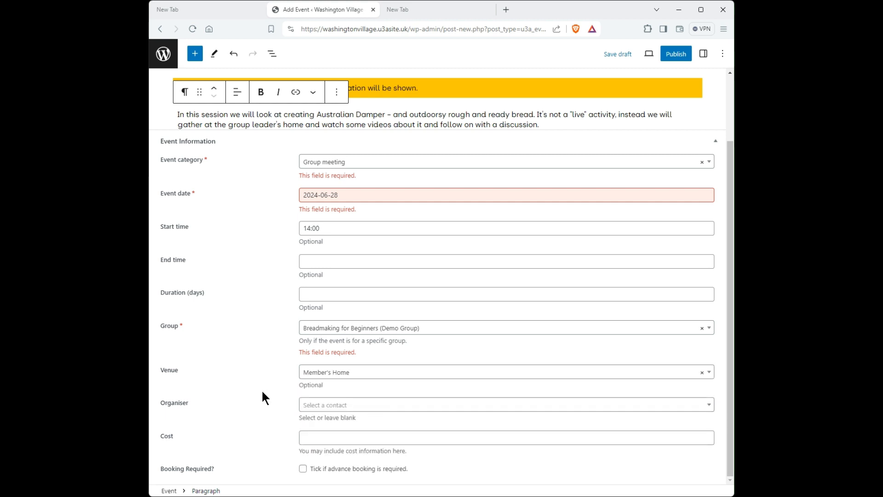
- Choose the group leader's contact as the event organiser and enter "No cost" as the cost
left_click(324, 409)
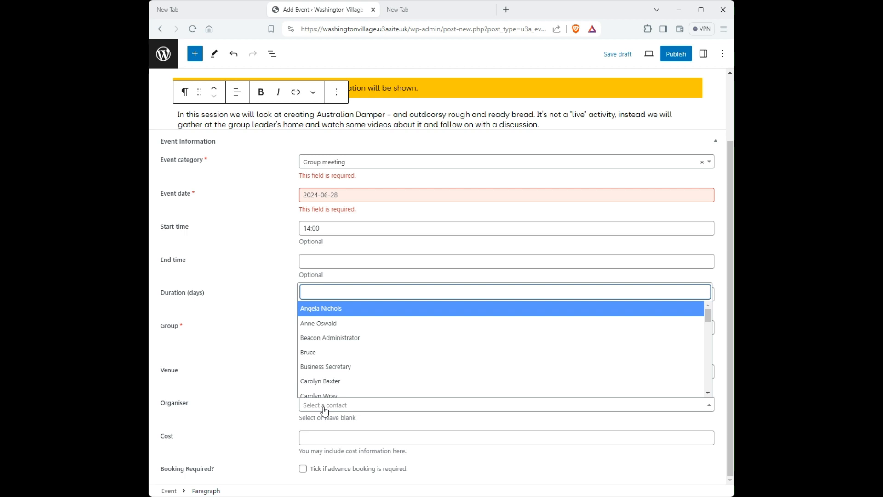
scroll(330, 366, "down", 3)
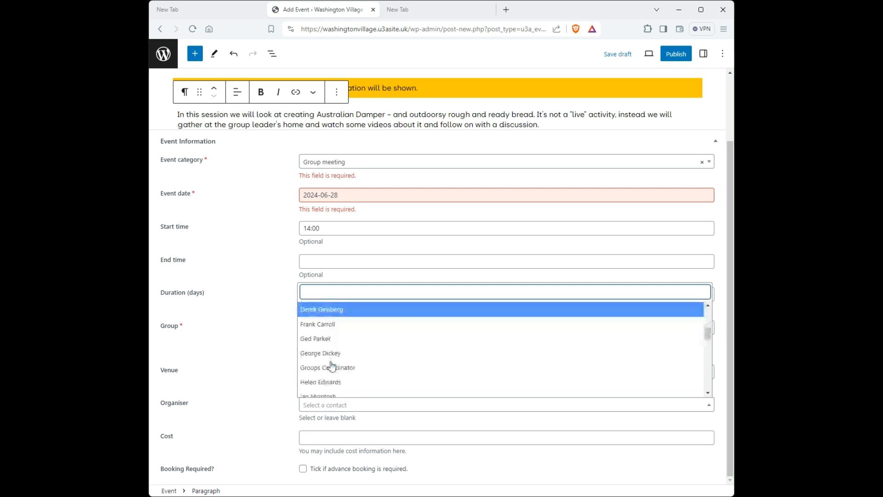
scroll(332, 366, "down", 2)
left_click(331, 335)
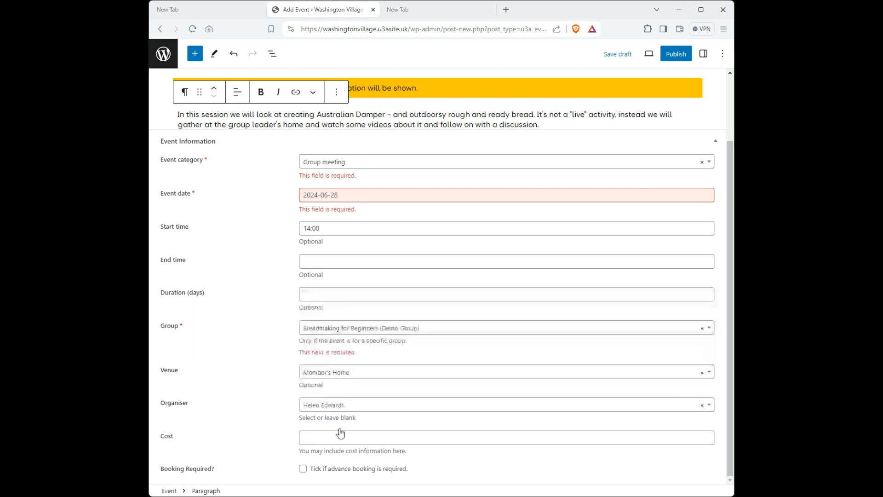
left_click(339, 438)
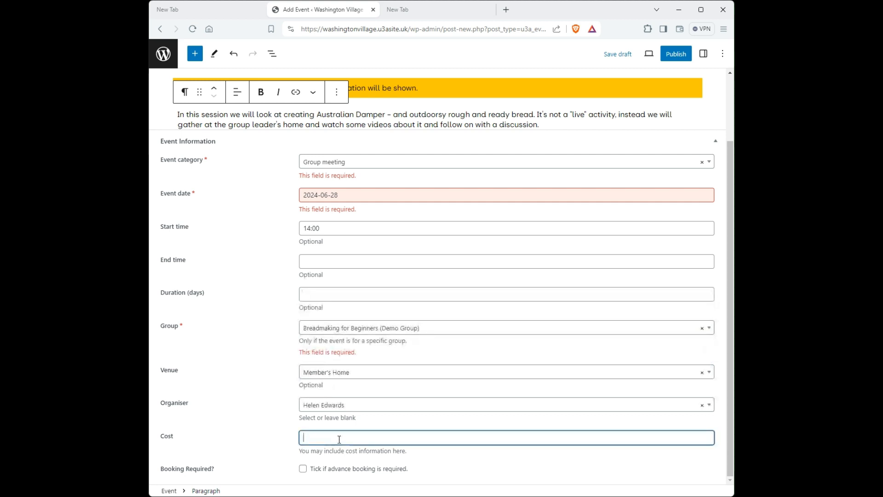
type("No cost")
left_click(441, 461)
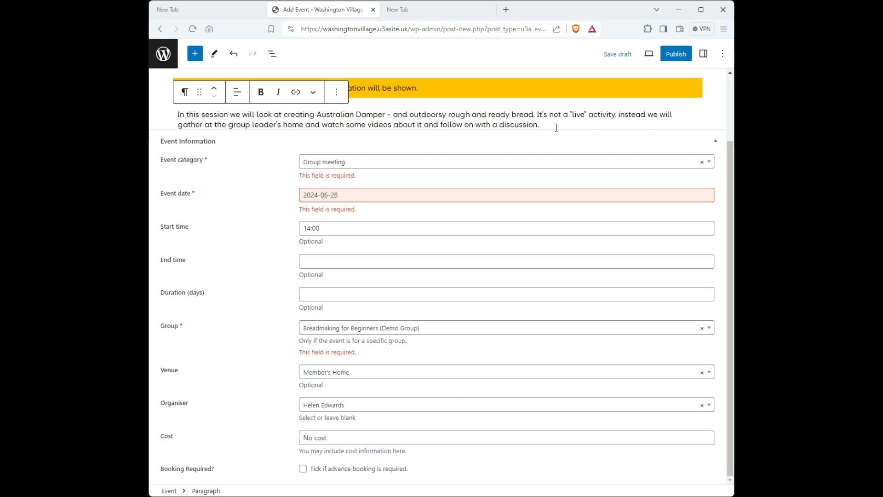
- Save the Australian Damper event as a draft
left_click(619, 57)
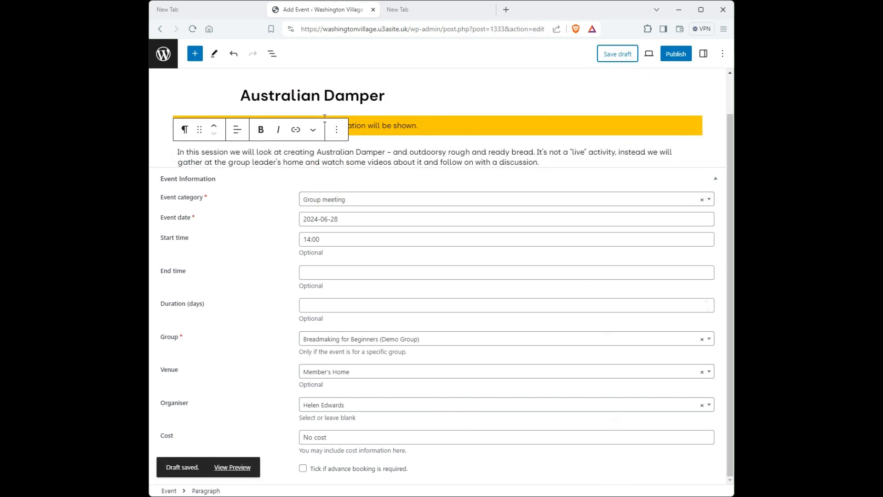
left_click(566, 89)
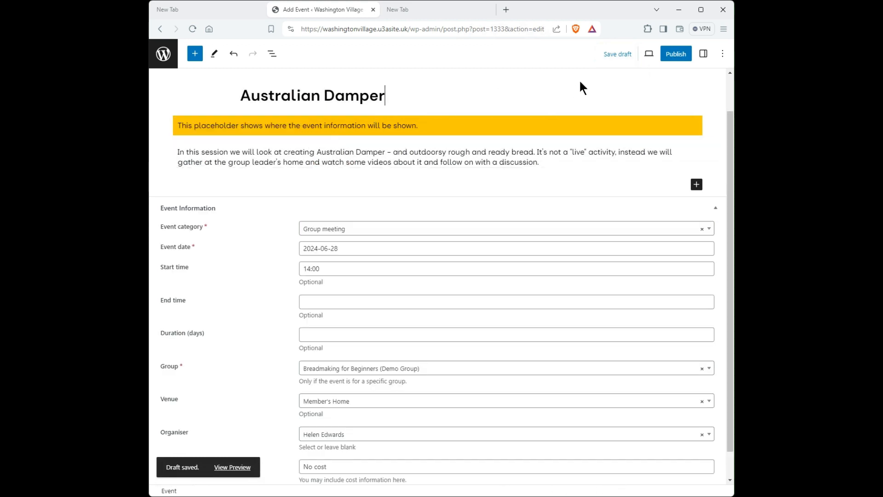
- Review the visibility and publishing date options, then publish the Australian Damper event immediately with public visibility
left_click(676, 54)
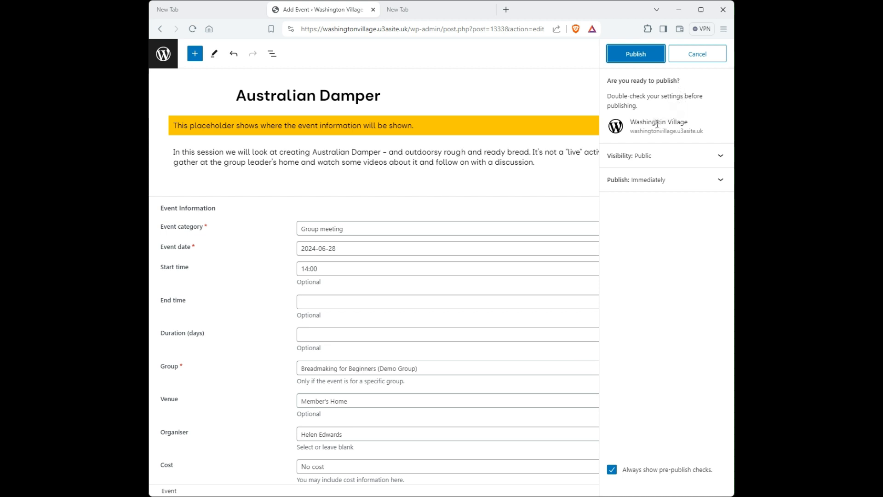
left_click(720, 160)
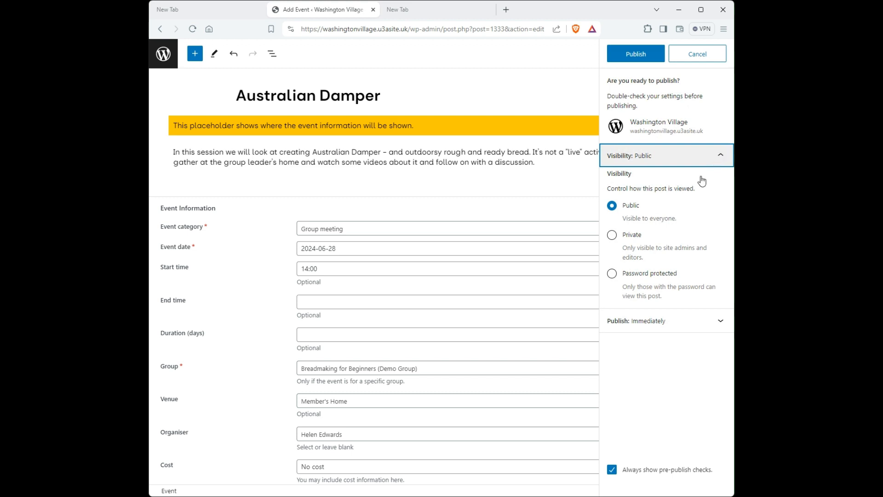
left_click(719, 154)
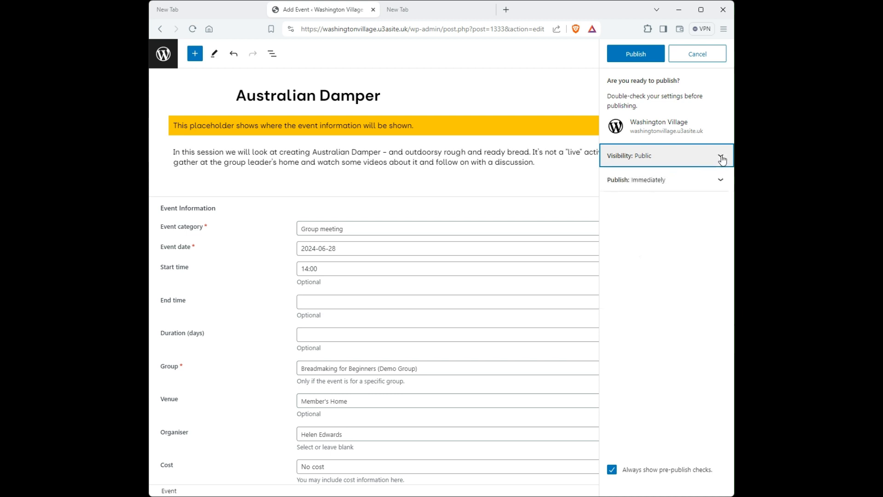
left_click(720, 156)
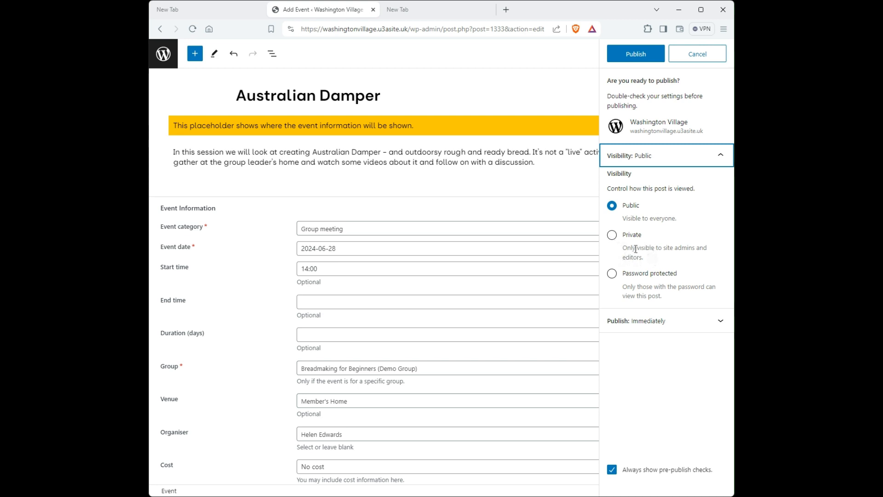
left_click(721, 160)
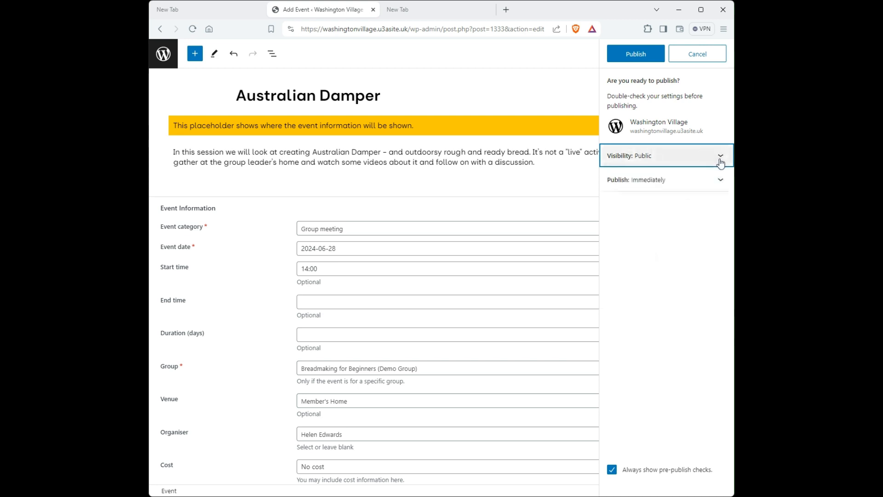
left_click(720, 183)
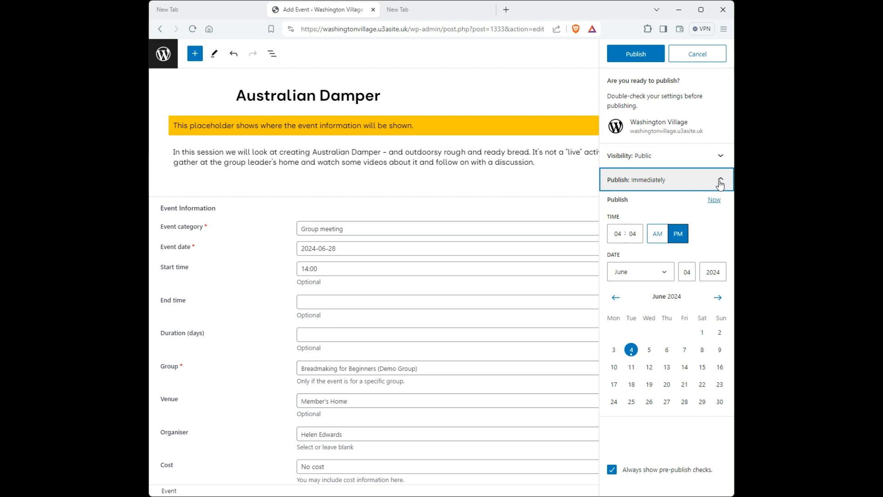
left_click(720, 183)
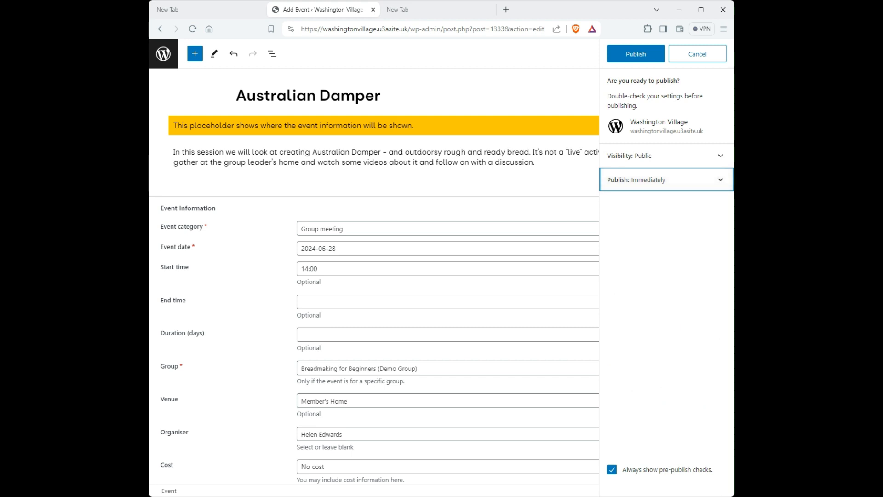
left_click(633, 56)
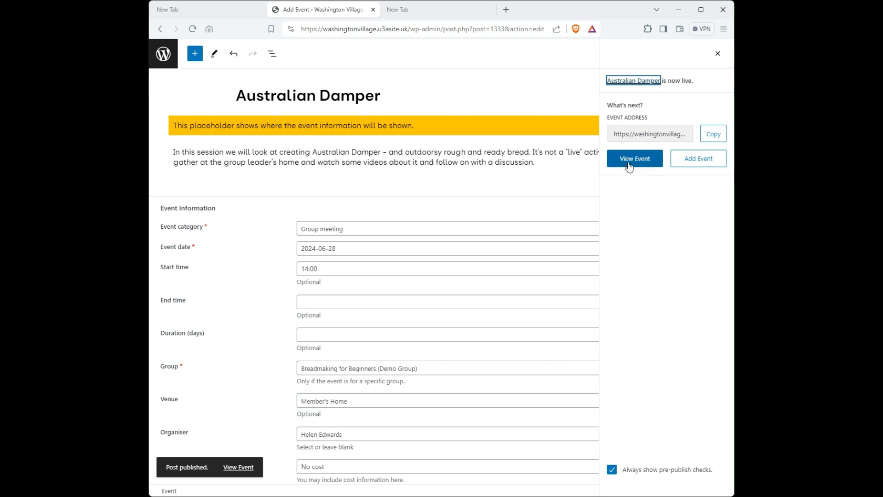
- View the published event, then check its listing under the forthcoming events on the Breadmaking for Beginners (Demo Group) page
left_click(629, 167)
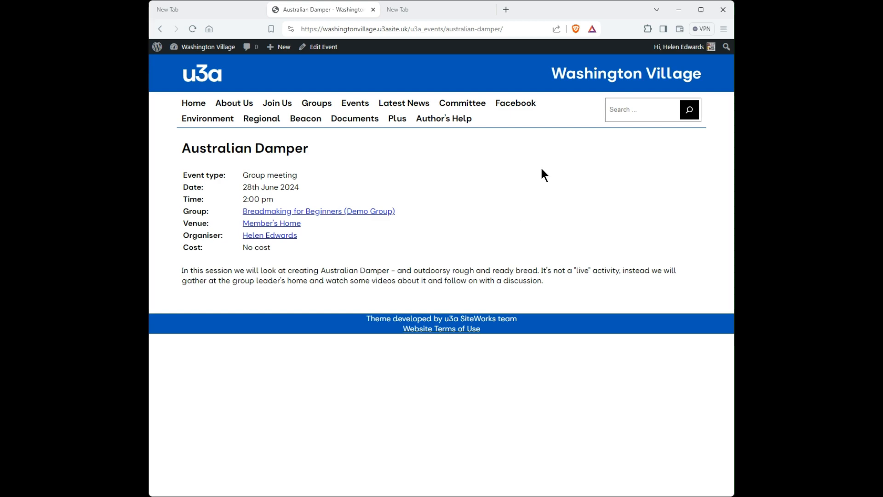
left_click(314, 105)
scroll(437, 202, "down", 4)
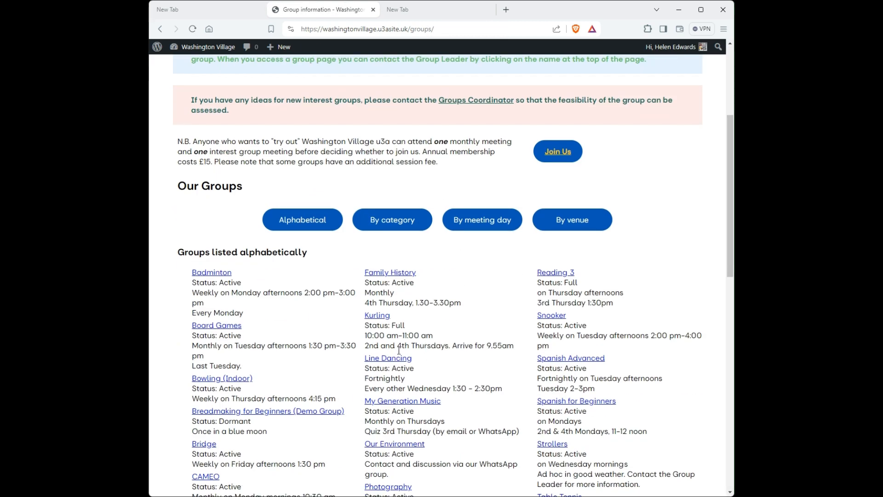
scroll(368, 276, "down", 1)
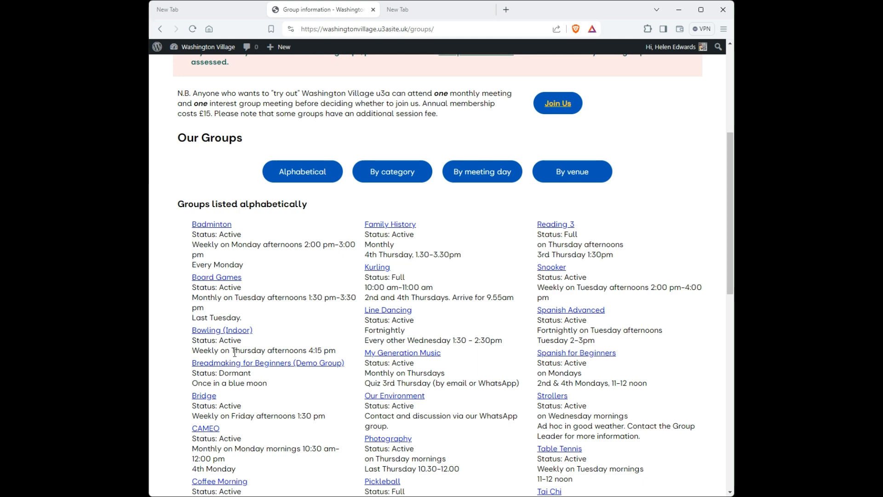
left_click(242, 363)
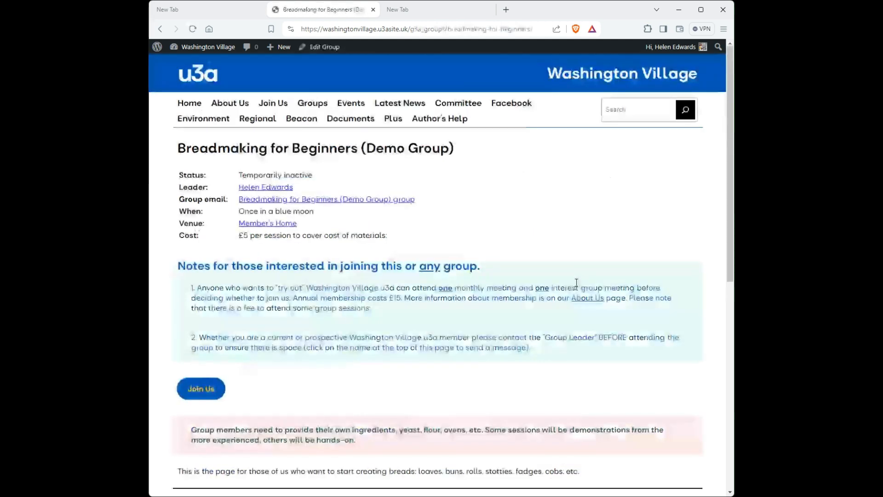
scroll(550, 185, "down", 4)
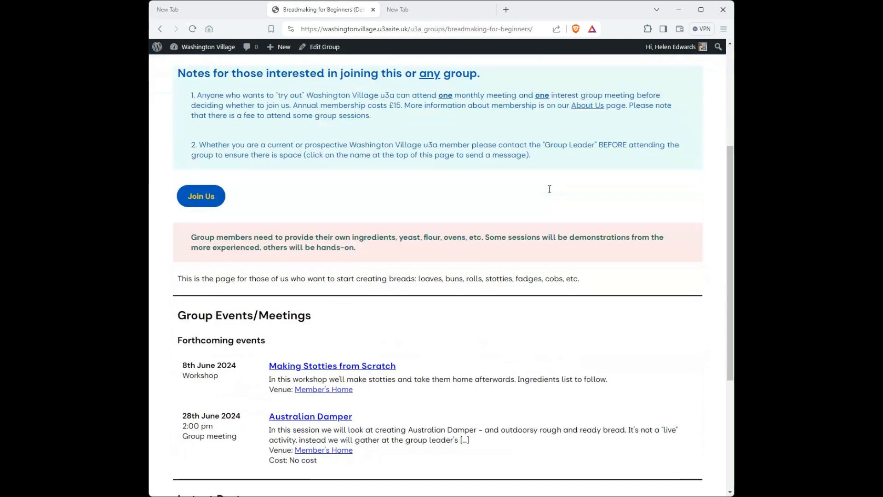
scroll(549, 189, "down", 4)
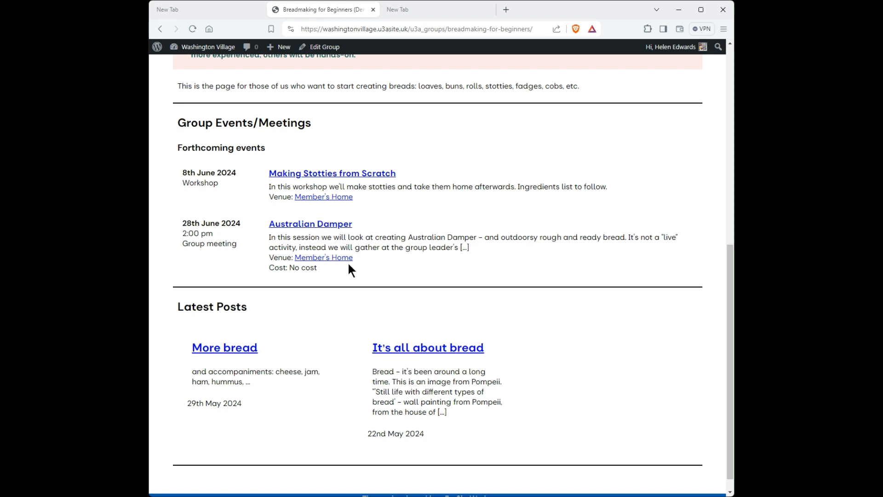
- Reopen the Australian Damper event for editing from its group listing, set its start time to 15:00 and update it
left_click(339, 224)
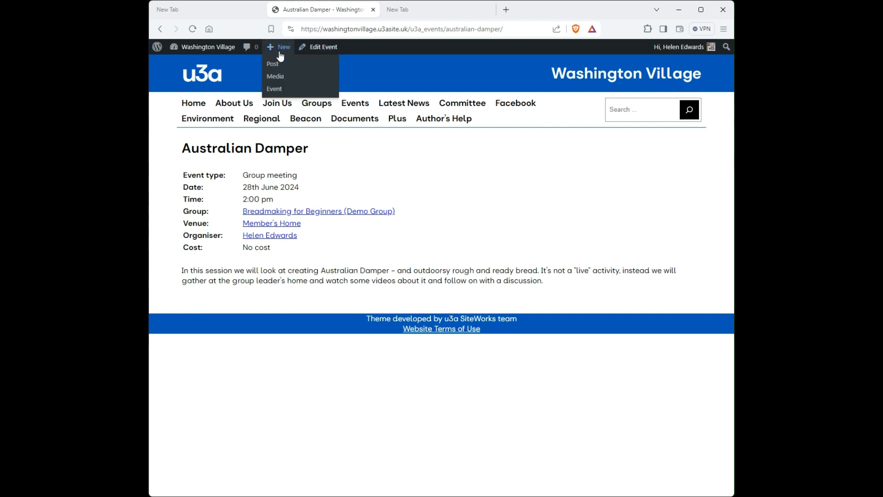
left_click(314, 48)
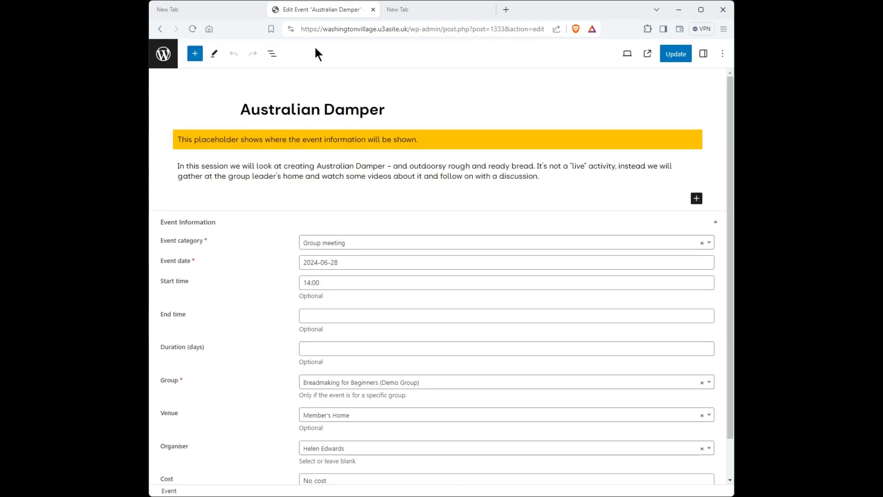
scroll(344, 191, "down", 1)
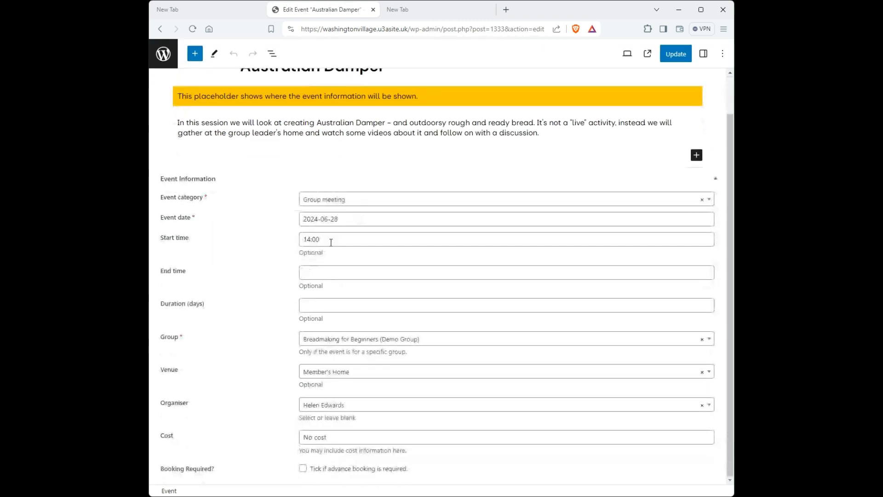
left_click(346, 241)
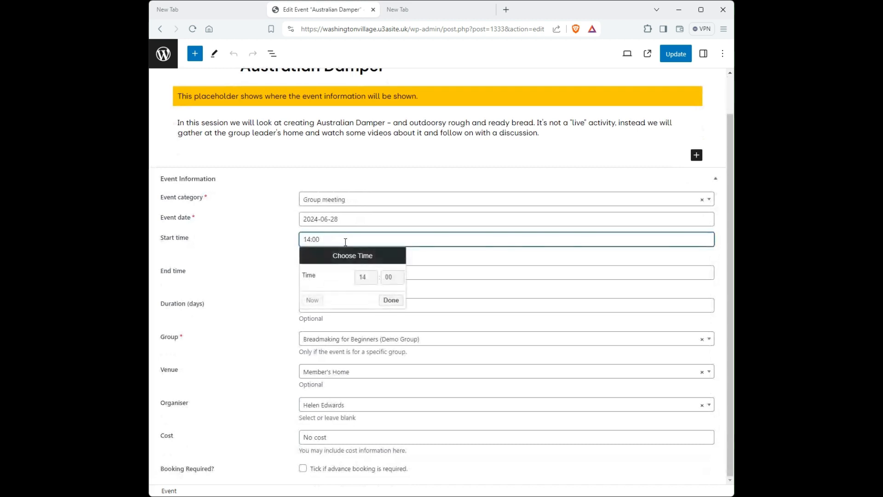
left_click(372, 282)
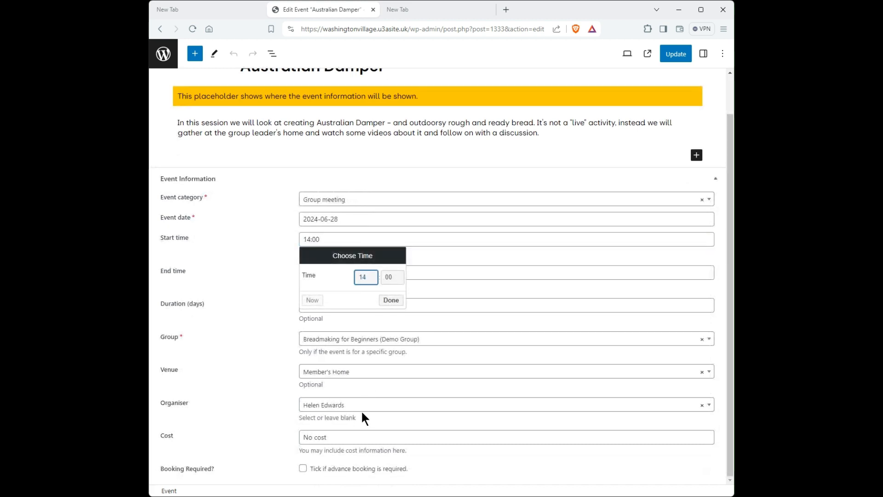
key("Down")
left_click(391, 300)
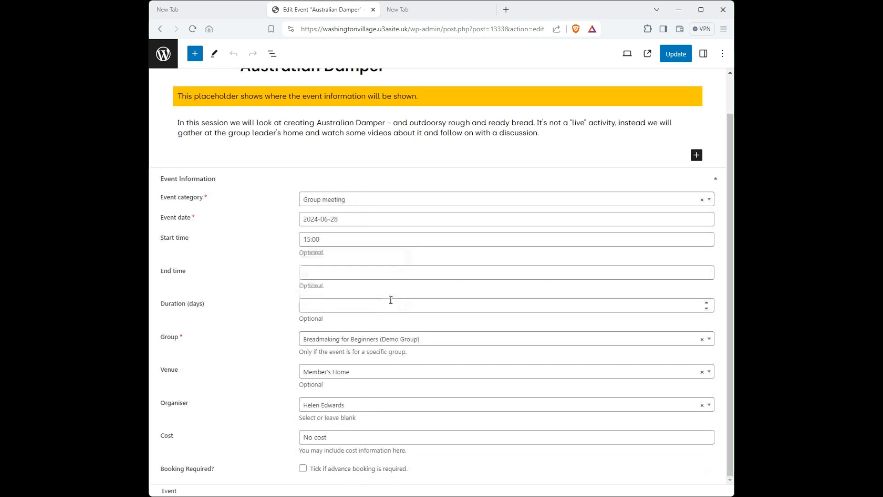
left_click(669, 58)
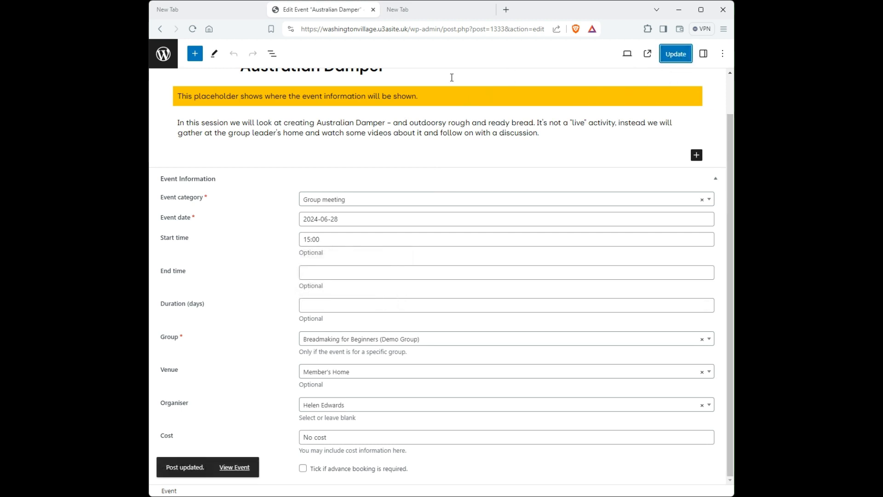